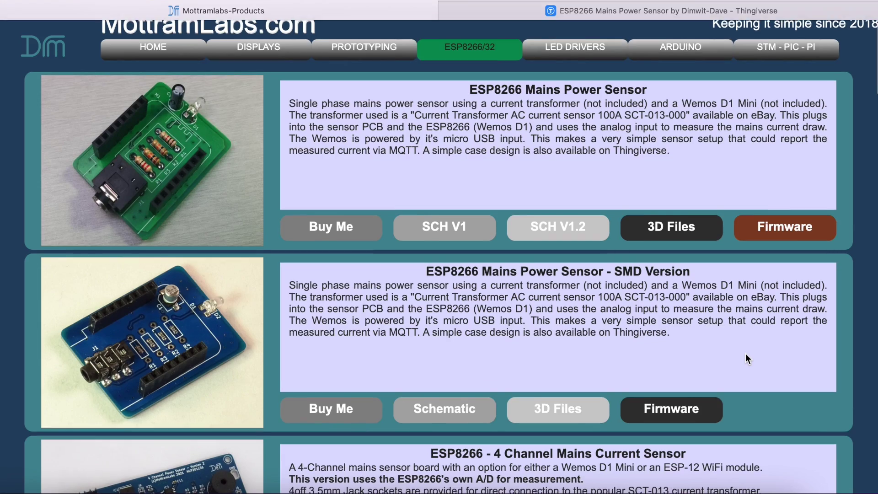
scroll(746, 354, "down", 1)
scroll(746, 355, "down", 1)
scroll(746, 355, "down", 3)
scroll(746, 355, "down", 3)
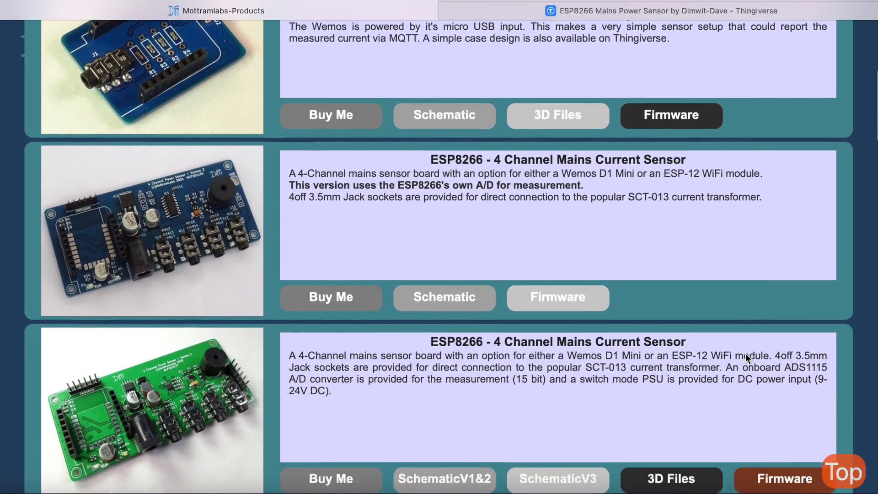
scroll(746, 355, "down", 3)
scroll(746, 357, "down", 1)
scroll(747, 360, "down", 1)
scroll(745, 359, "down", 3)
scroll(745, 360, "down", 2)
scroll(746, 359, "down", 1)
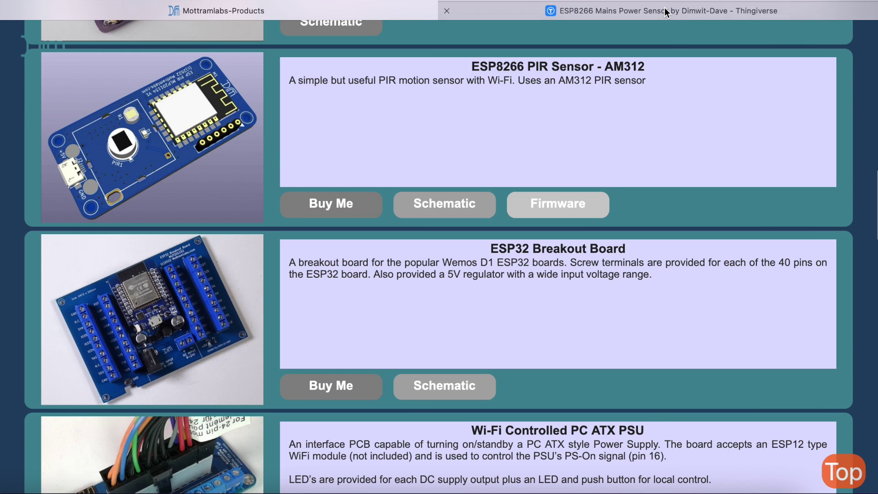
Bring up the Thingiverse page for the ESP8266 Mains Power Sensor case
left_click(665, 8)
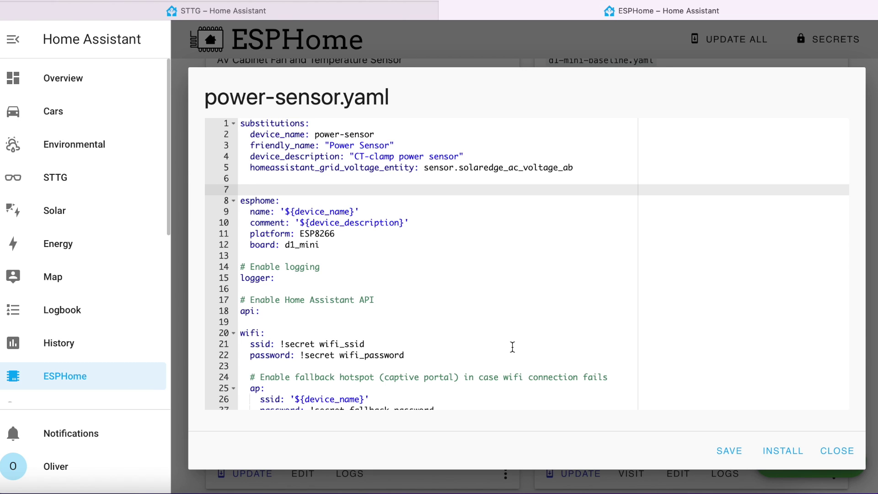
scroll(512, 347, "down", 2)
scroll(511, 347, "down", 5)
scroll(512, 347, "down", 4)
left_click_drag(351, 235, 225, 178)
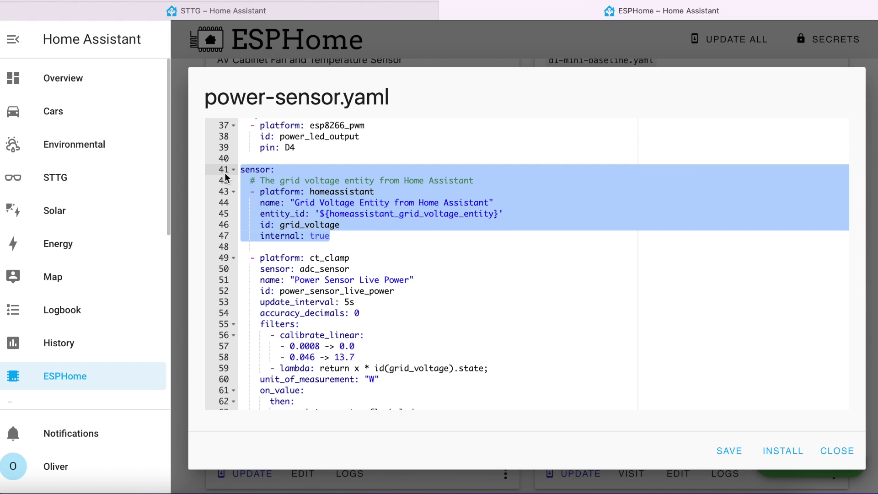
left_click(496, 368)
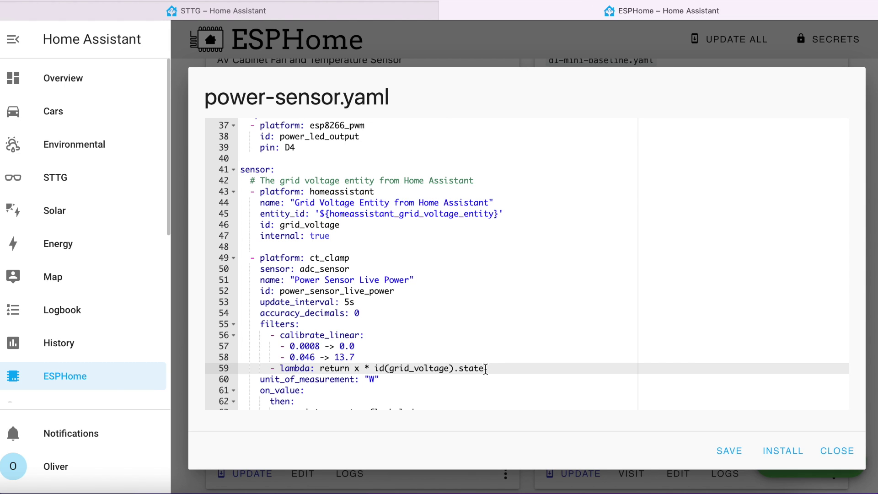
left_click_drag(486, 368, 370, 369)
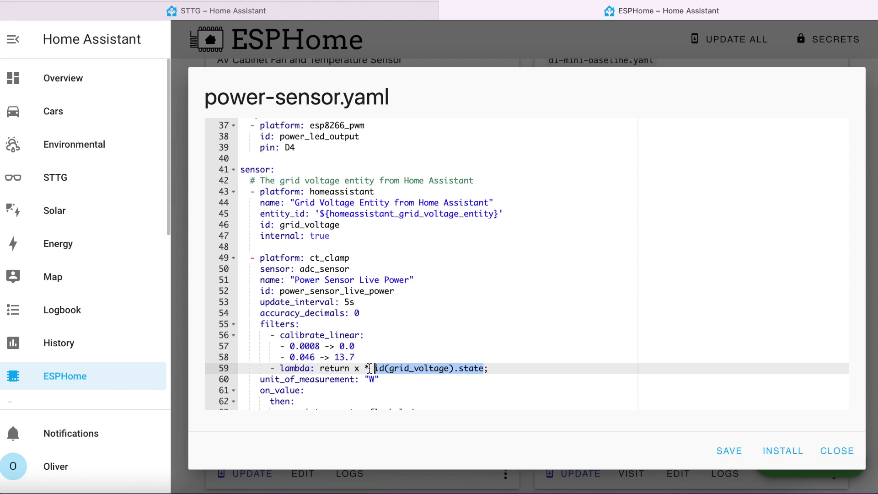
left_click_drag(351, 235, 232, 196)
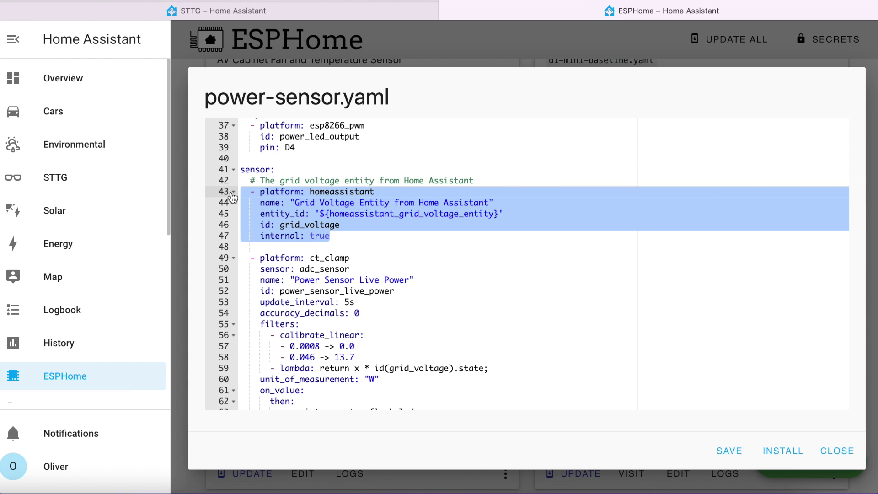
scroll(233, 197, "up", 2)
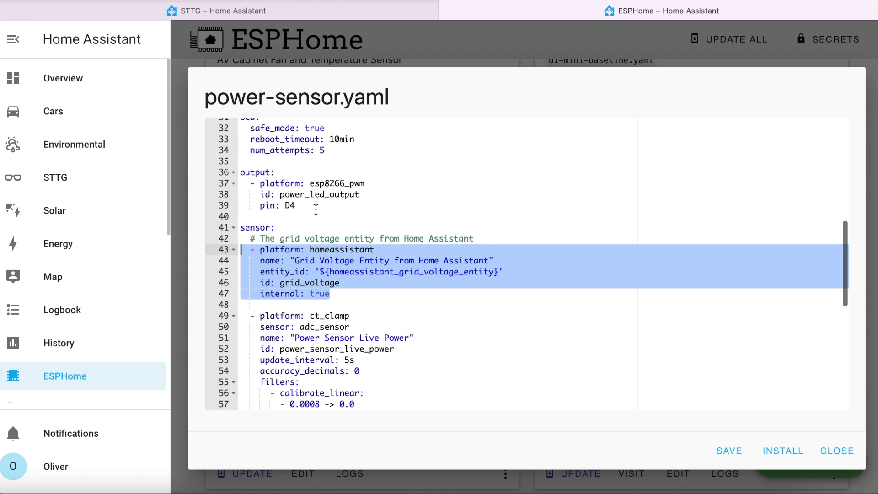
left_click_drag(295, 206, 229, 173)
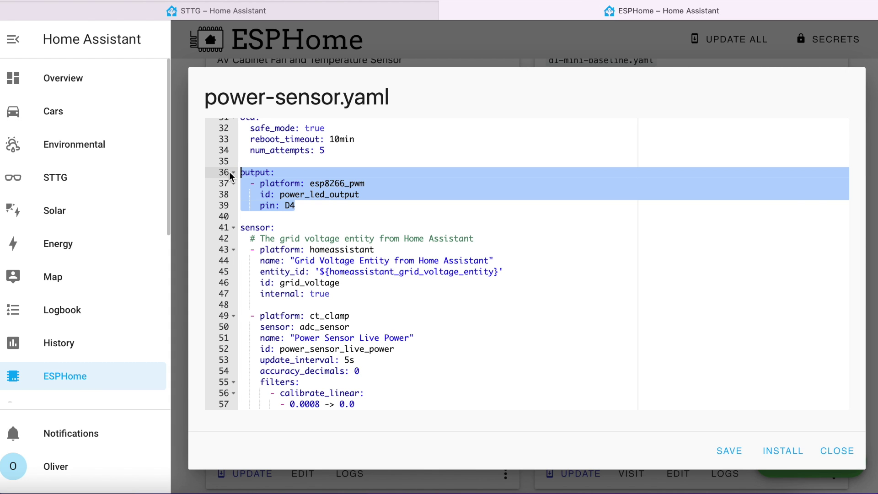
scroll(294, 256, "down", 2)
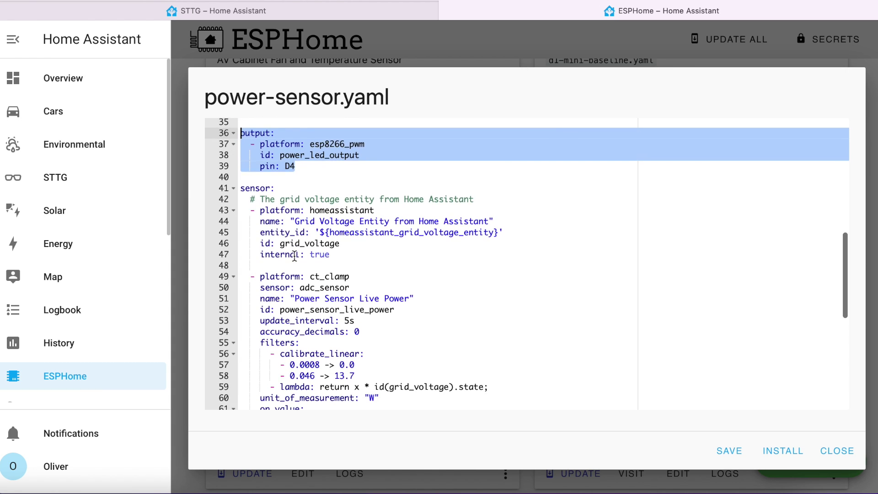
scroll(295, 256, "down", 2)
scroll(295, 256, "down", 2)
scroll(294, 256, "down", 1)
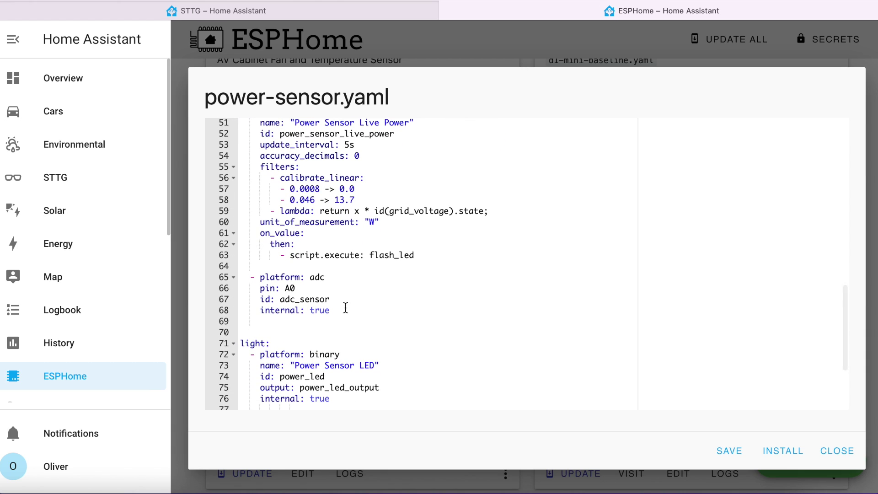
left_click_drag(349, 310, 239, 276)
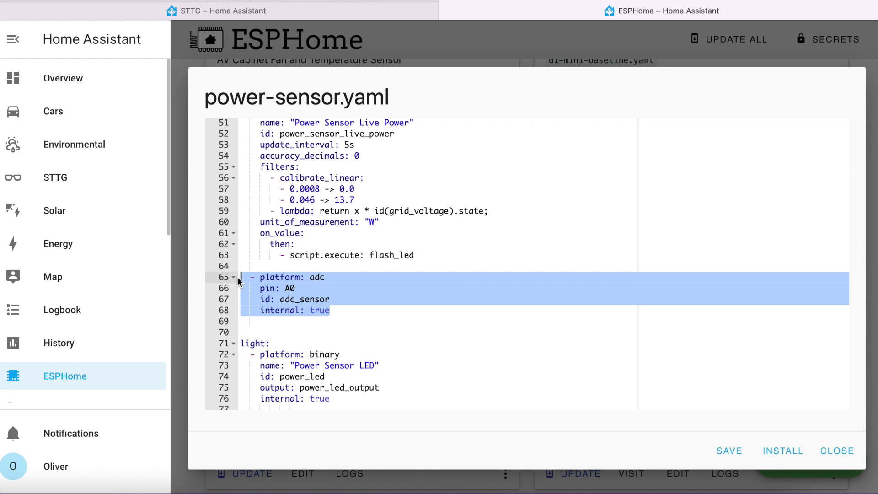
scroll(525, 353, "up", 1)
scroll(525, 353, "up", 1)
scroll(525, 353, "up", 1)
scroll(528, 353, "up", 1)
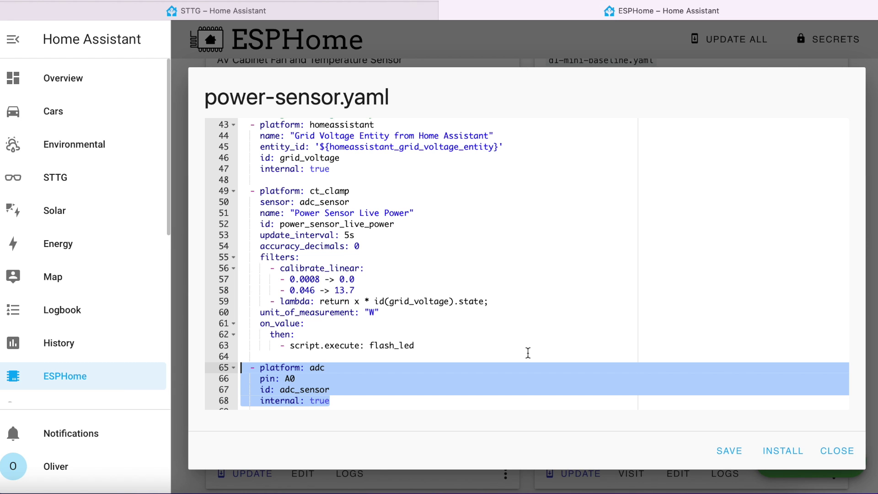
Open the STTG dashboard and the solaredge AC Current history showing 10.97 A
left_click(306, 11)
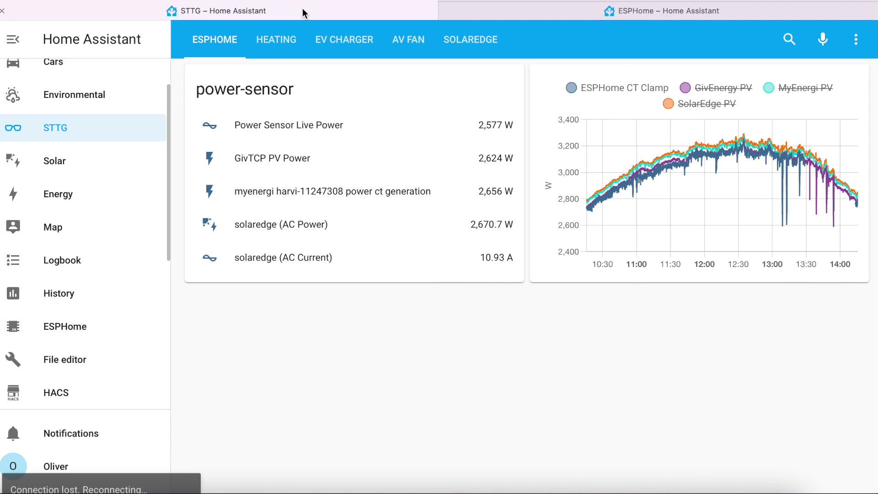
left_click(287, 264)
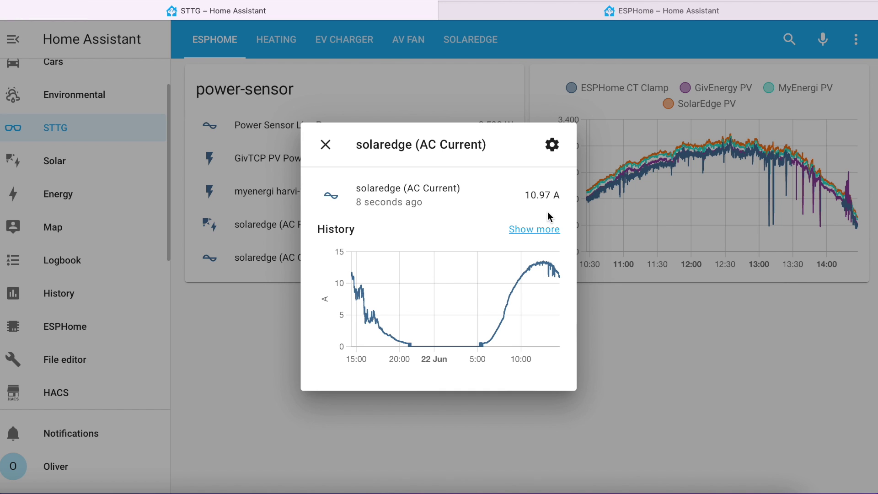
Comment out the calibrate_linear filter and its points on lines 56–58 of power-sensor.yaml
left_click(691, 13)
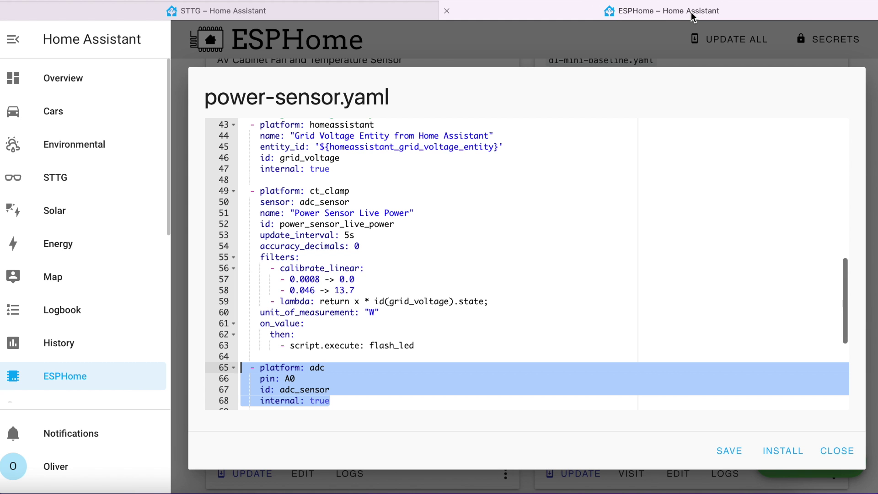
left_click(357, 289)
left_click_drag(378, 290, 206, 270)
left_click(244, 269)
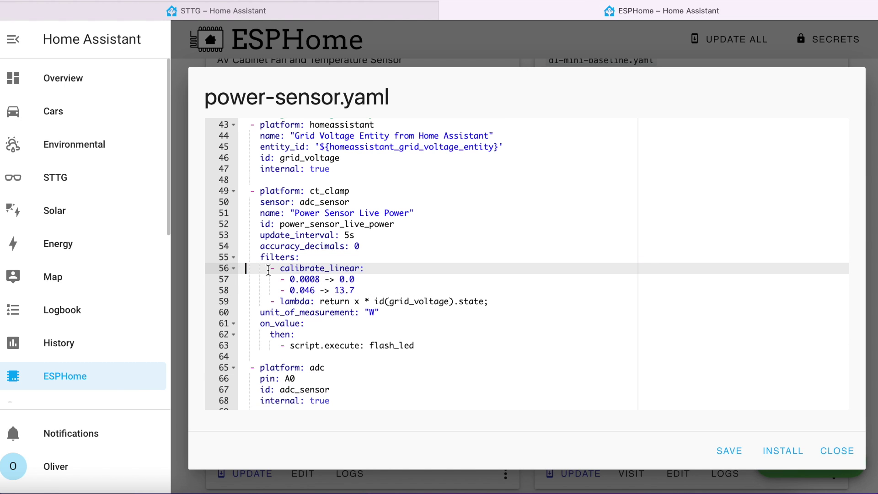
type("#")
key("Down")
key("Left")
type("#")
key("Down")
key("Left")
type("#")
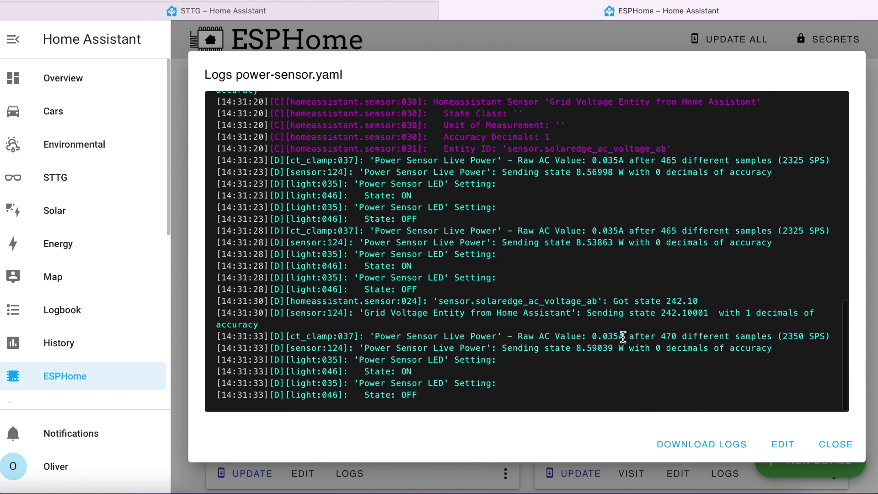
left_click_drag(624, 336, 592, 336)
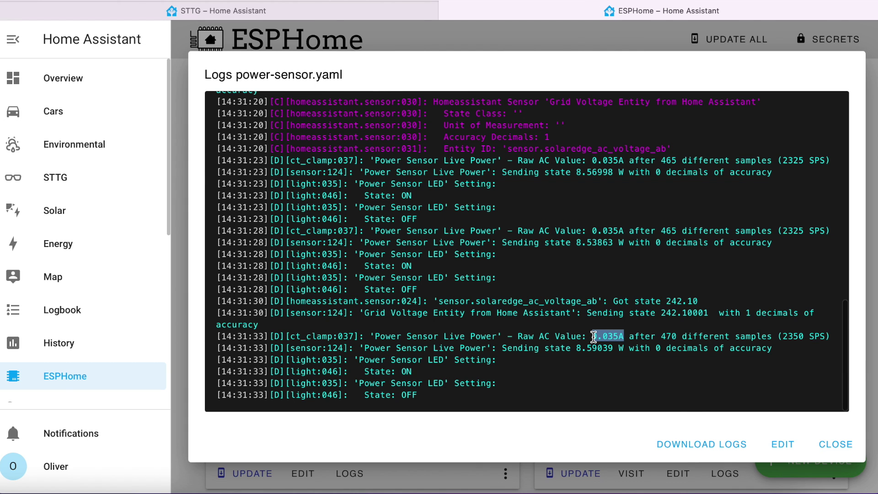
left_click(273, 13)
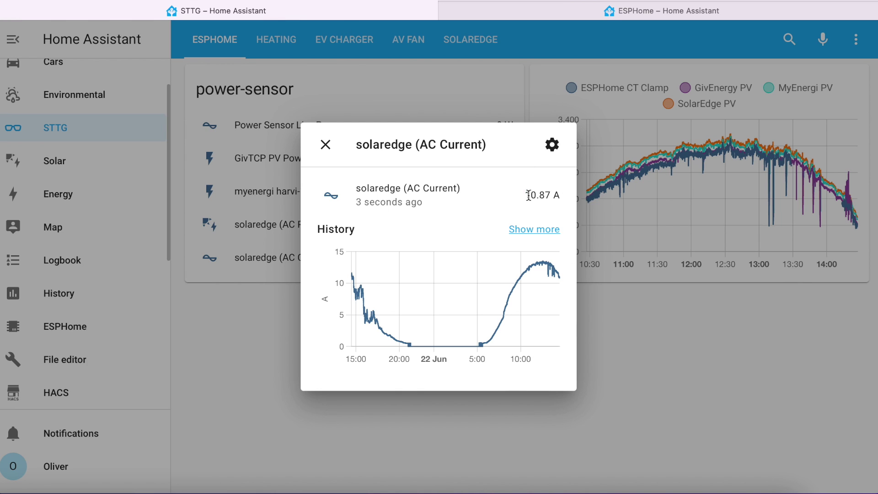
left_click_drag(526, 196, 556, 196)
left_click(690, 13)
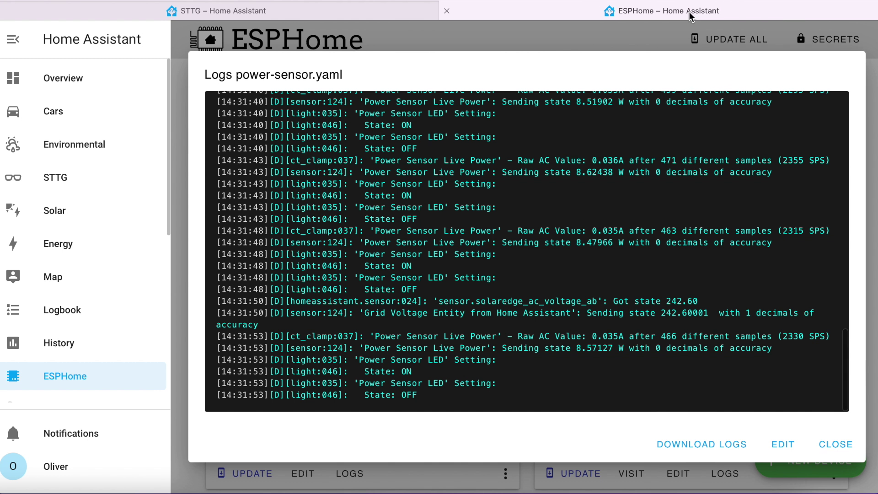
Open power-sensor.yaml and uncomment the calibrate_linear filter on line 56
left_click(781, 444)
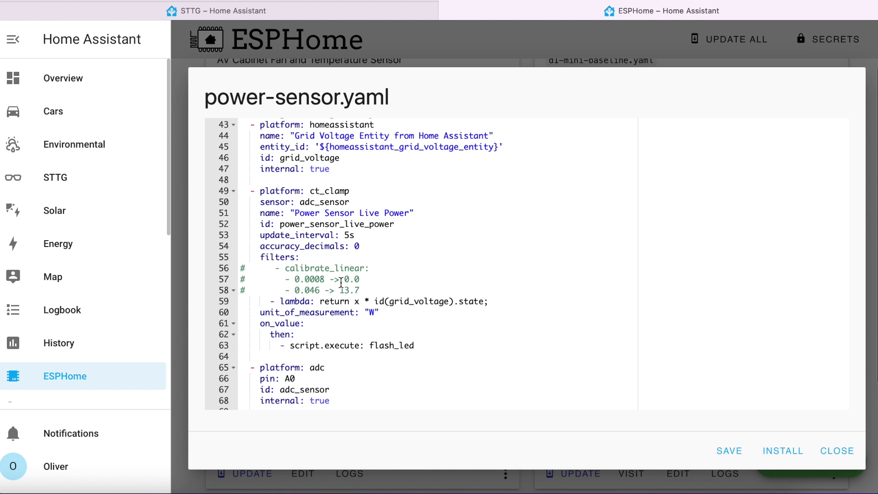
left_click(247, 268)
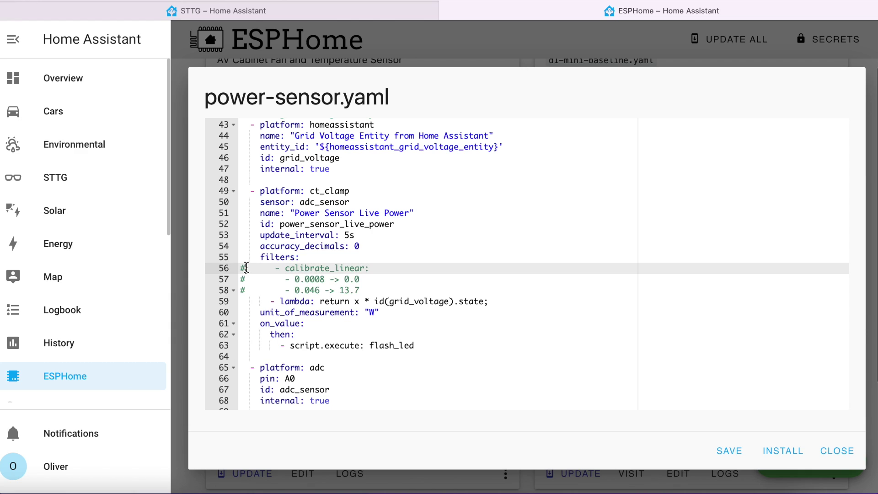
key("BackSpace")
Add calibration points 0.036 -> 10.87 and 0 -> 0.0 below the 0.046 -> 13.7 line
left_click(383, 289)
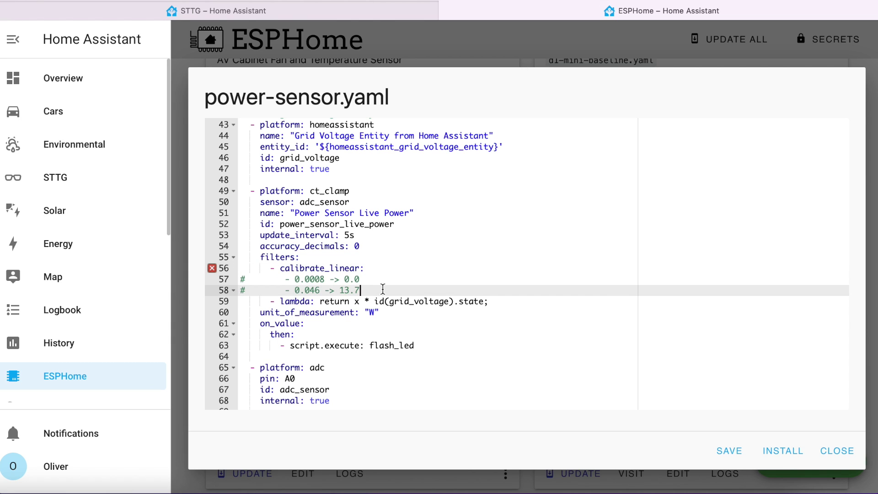
key("Return")
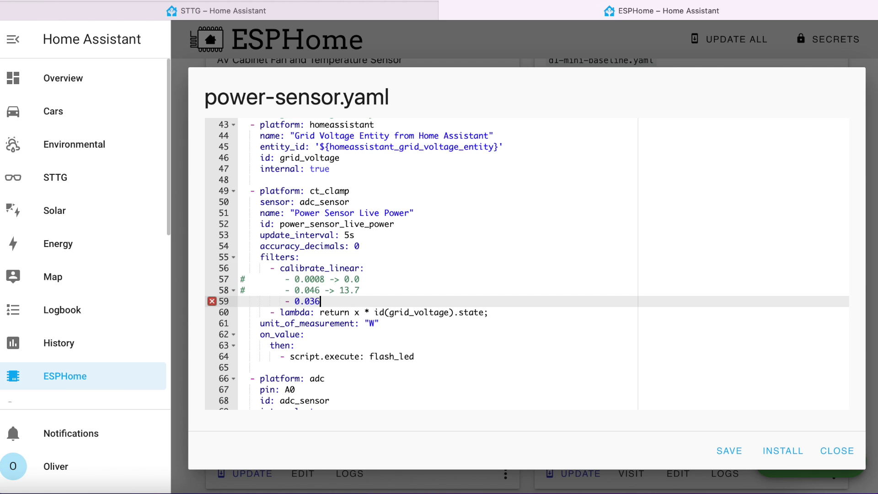
left_click(237, 11)
left_click(593, 12)
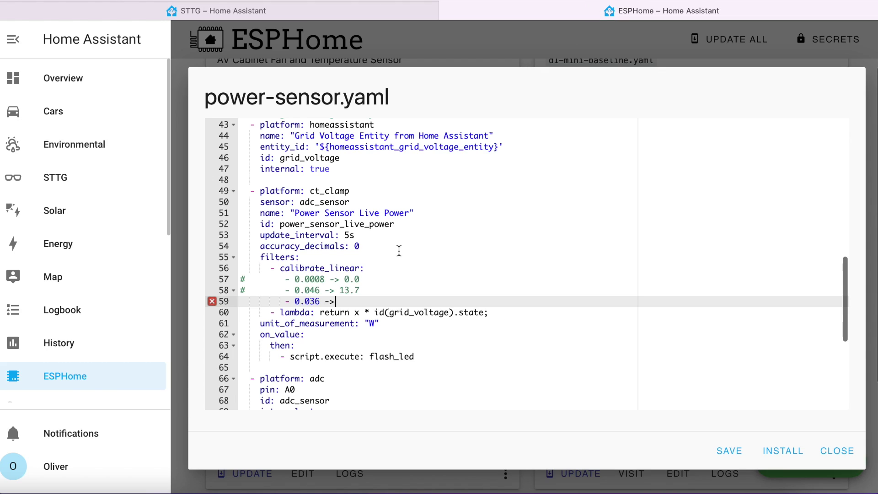
type(" 10.87")
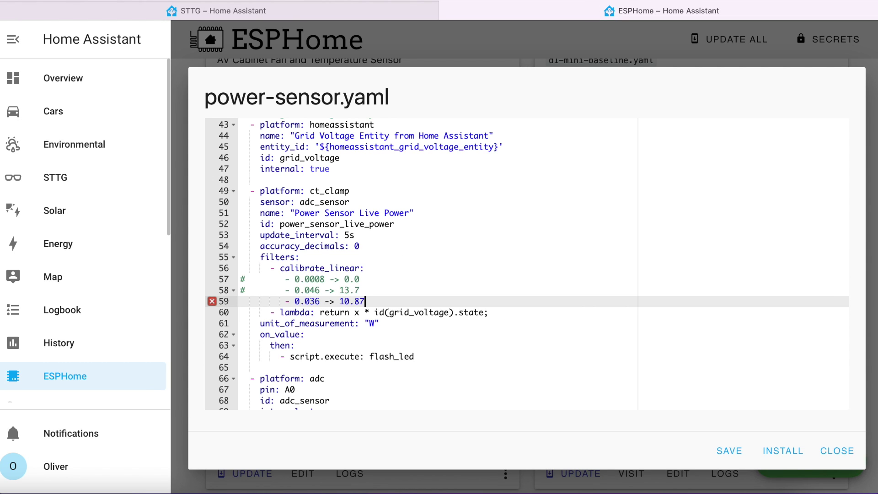
key("Return")
key("Up")
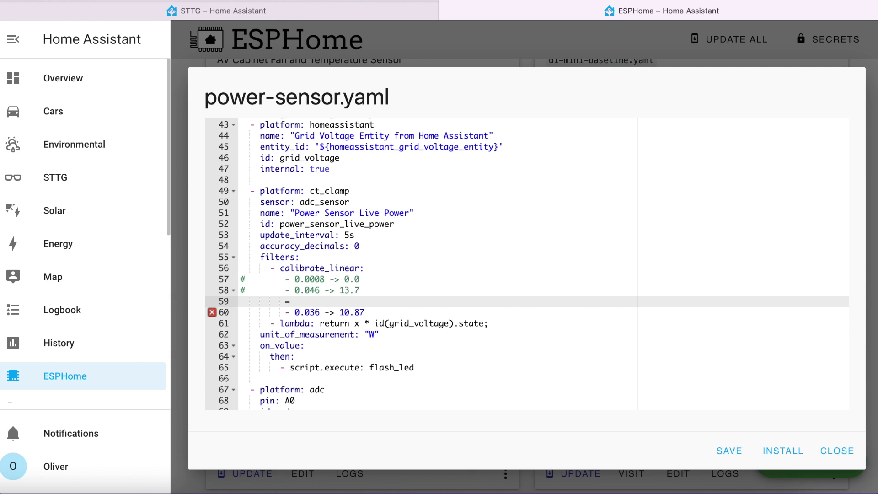
type("-> 0")
type(".0")
Delete the 0 -> 0.0 point and uncomment the 0.0008 -> 0.0 point
double_click(311, 301)
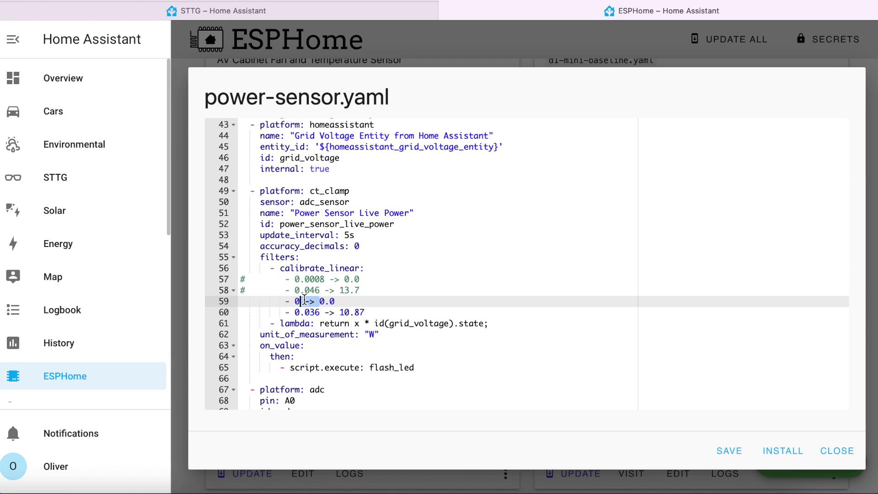
triple_click(304, 300)
key("BackSpace")
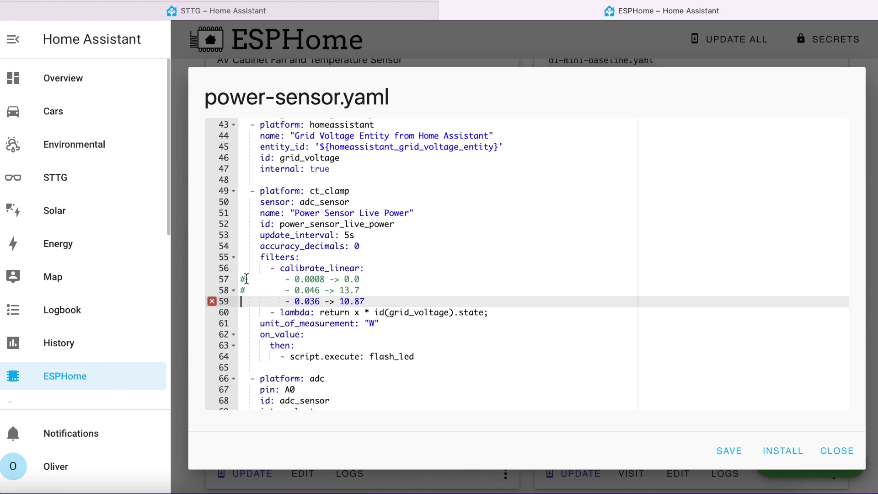
left_click(246, 280)
key("BackSpace")
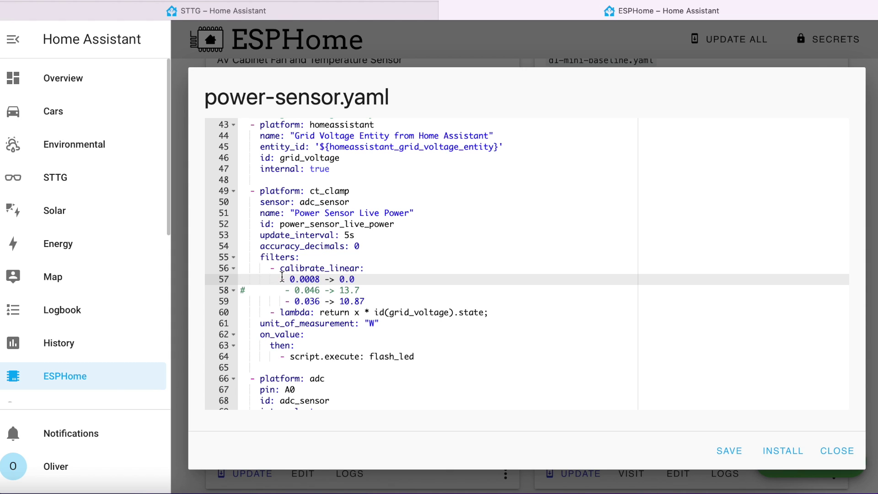
Align the 0.036 -> 10.87 point's indentation with the other calibration points
left_click(286, 301)
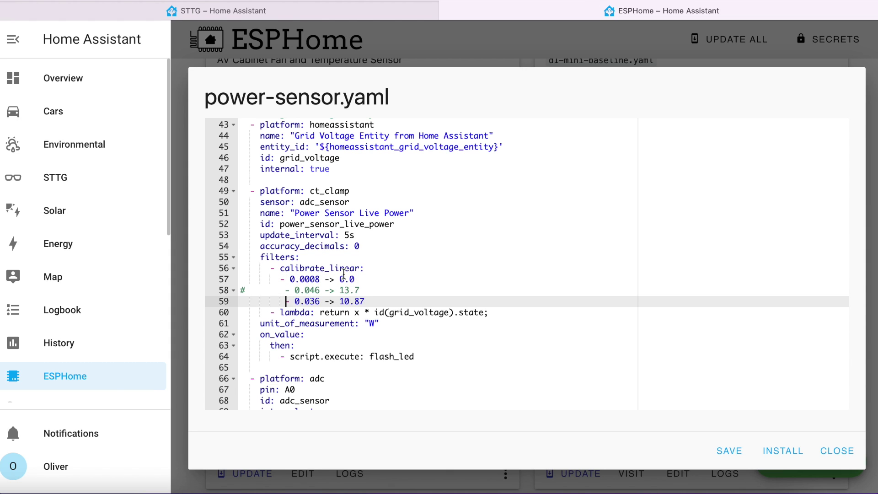
key("BackSpace")
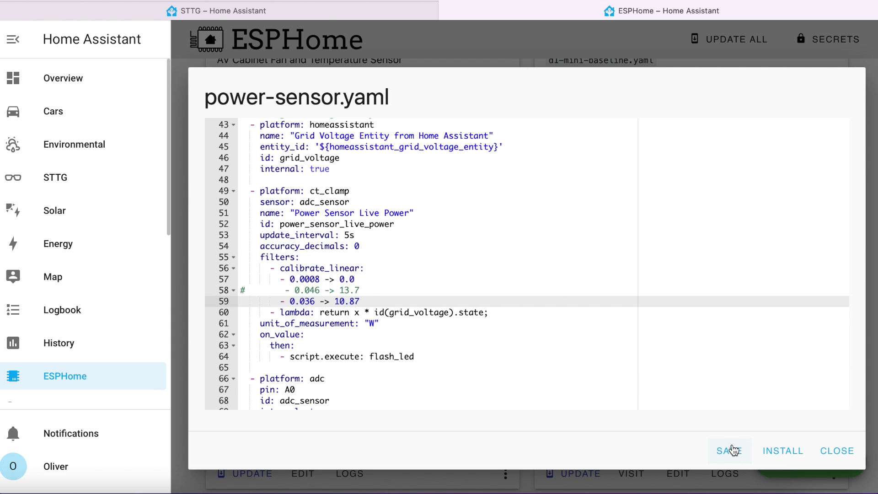
triple_click(306, 281)
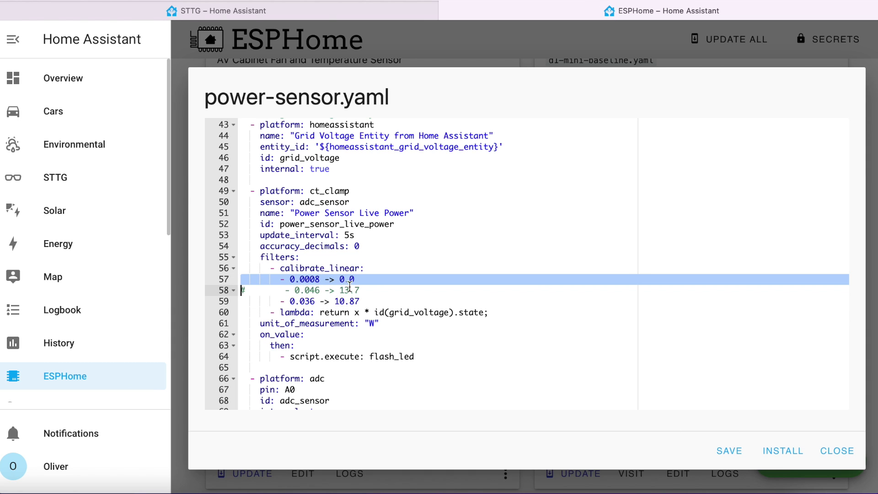
left_click(368, 302)
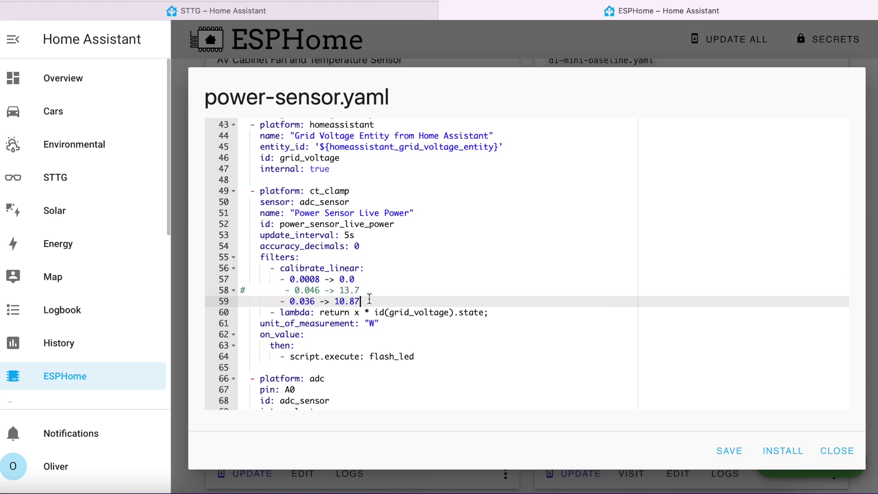
Save power-sensor.yaml with the updated calibration points
left_click(739, 457)
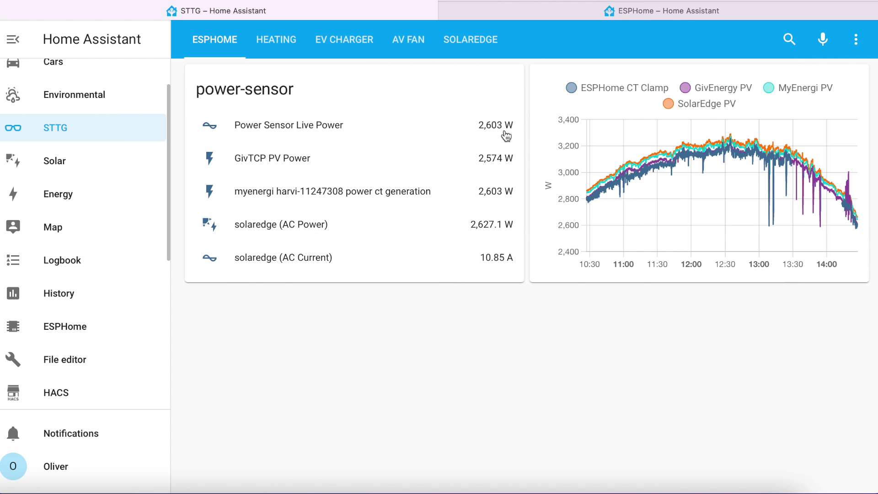
Hide the GivEnergy, MyEnergi and SolarEdge PV lines from the chart
left_click(732, 89)
left_click(800, 87)
left_click(716, 104)
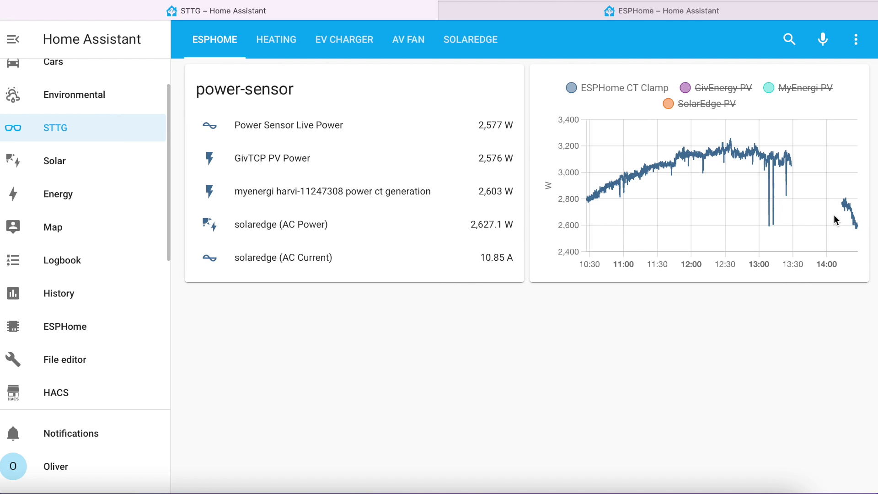
Show GivEnergy, MyEnergi and SolarEdge PV against CT Clamp one at a time, hiding each again
left_click(730, 91)
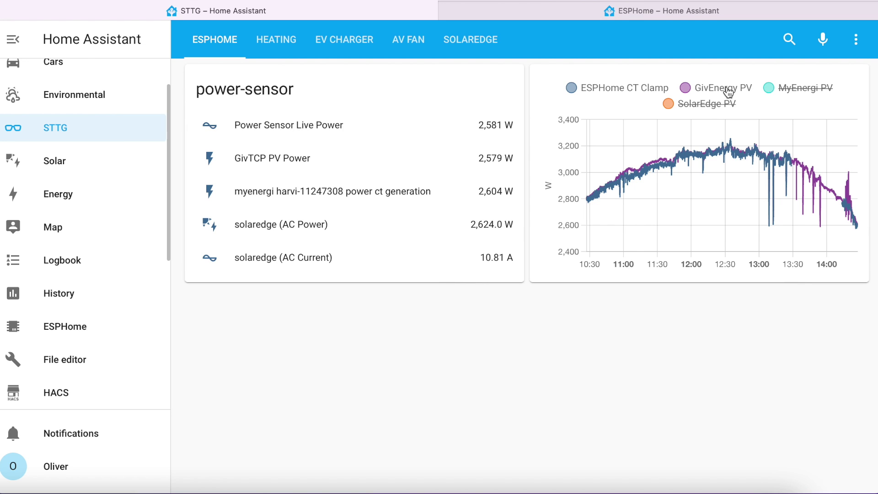
left_click(729, 91)
left_click(793, 93)
left_click(794, 94)
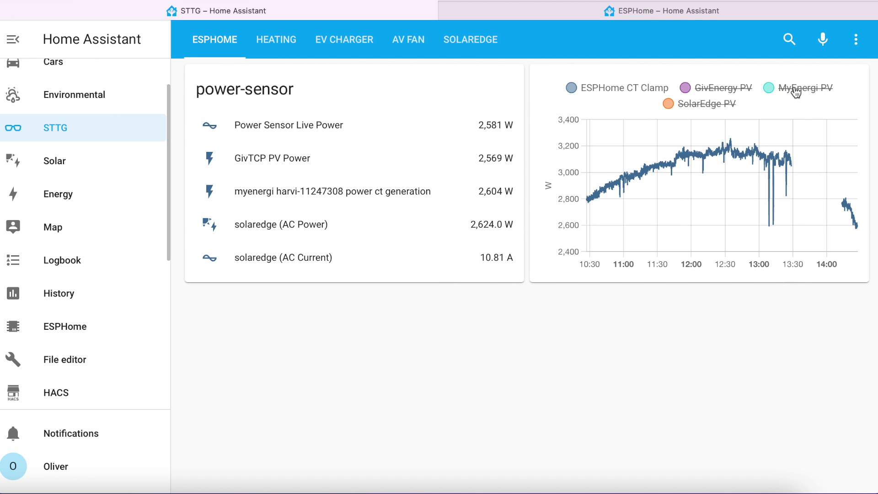
left_click(720, 111)
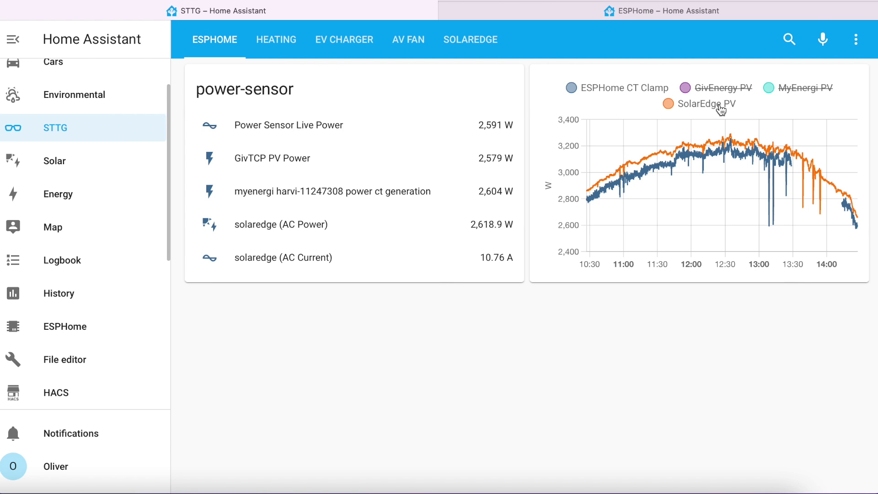
left_click(720, 111)
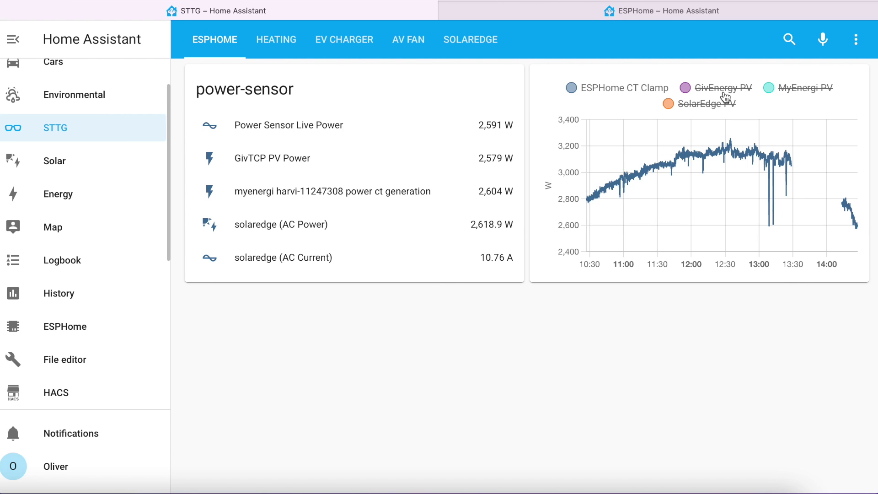